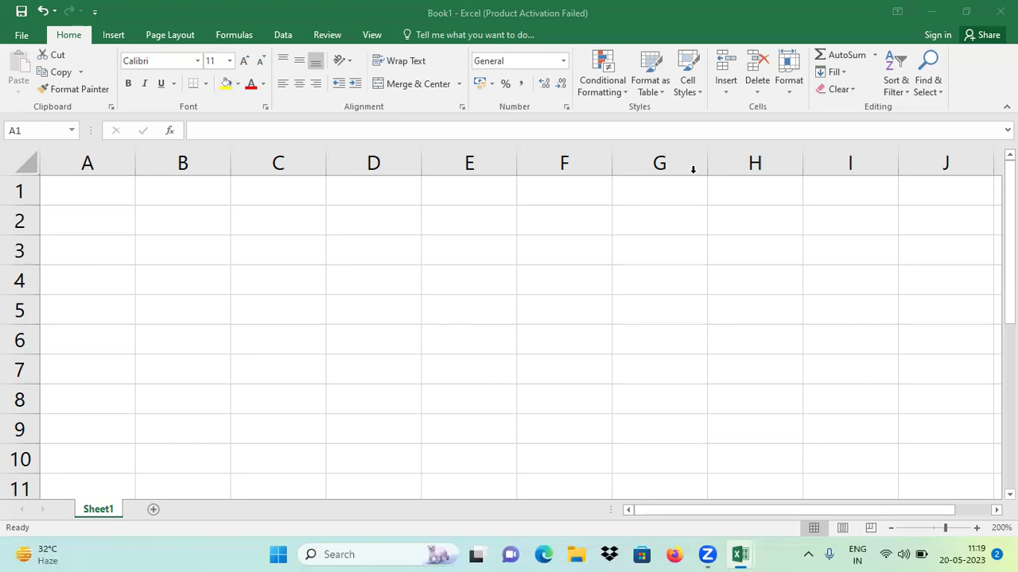
Step: Enter the headers 'name' in A1 and 'mark' in B1
{"action": "left_click", "coordinate": [214, 188]}
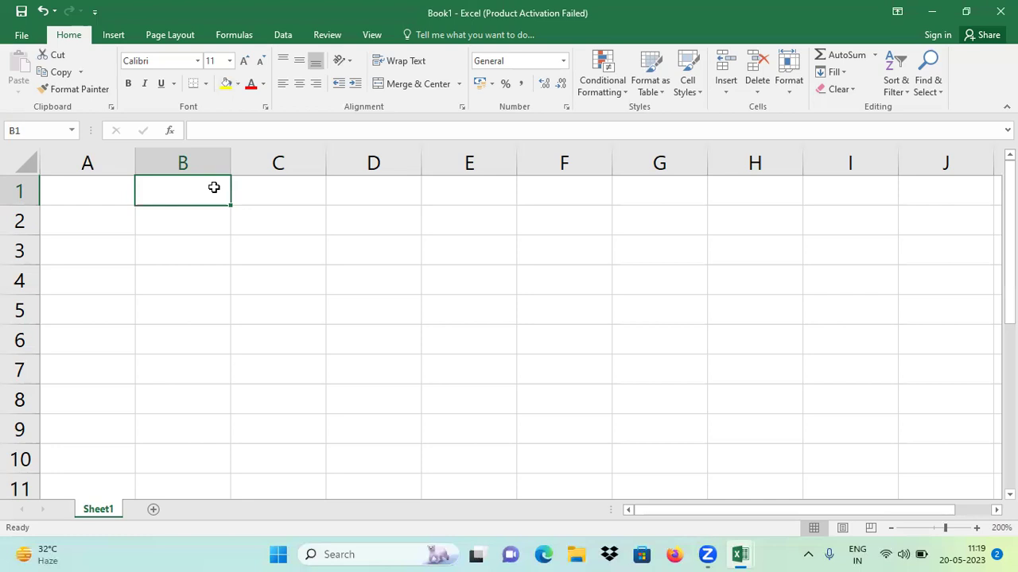
{"action": "key", "text": "Left"}
{"action": "type", "text": "name"}
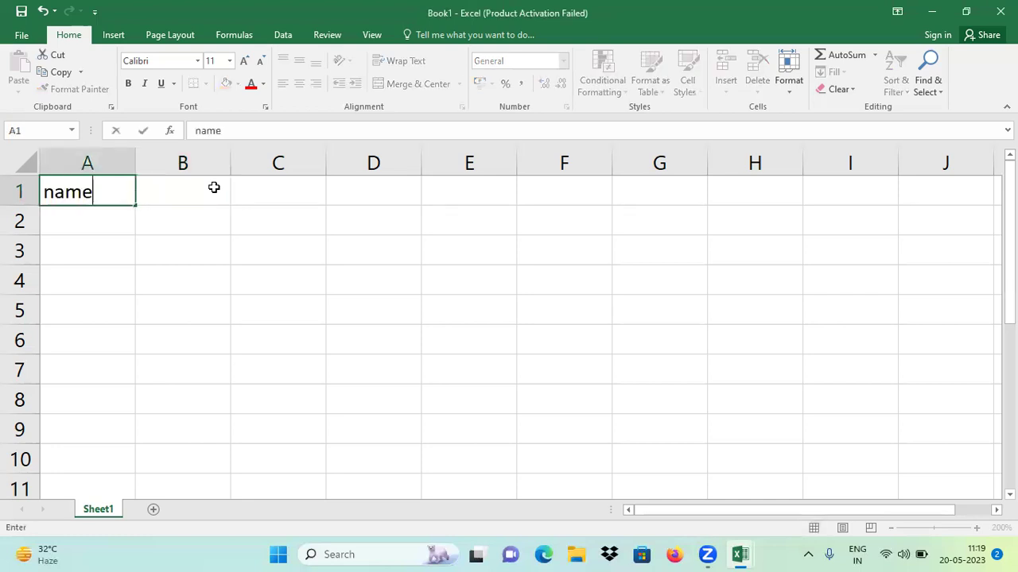
{"action": "key", "text": "Tab"}
{"action": "type", "text": "mark"}
{"action": "key", "text": "Return"}
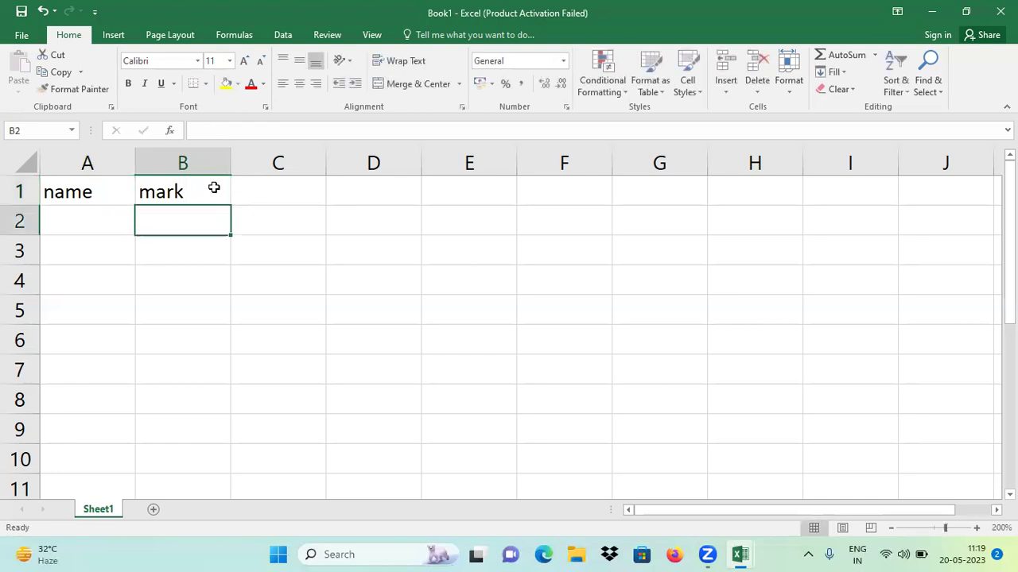
Step: Enter four student names in A2:A5
{"action": "key", "text": "Left"}
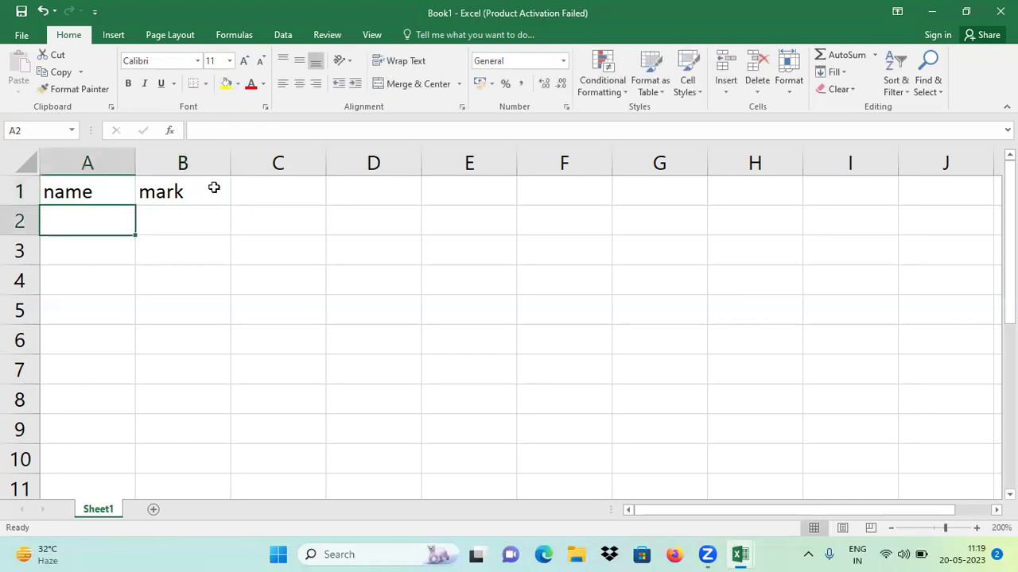
{"action": "type", "text": "rahul"}
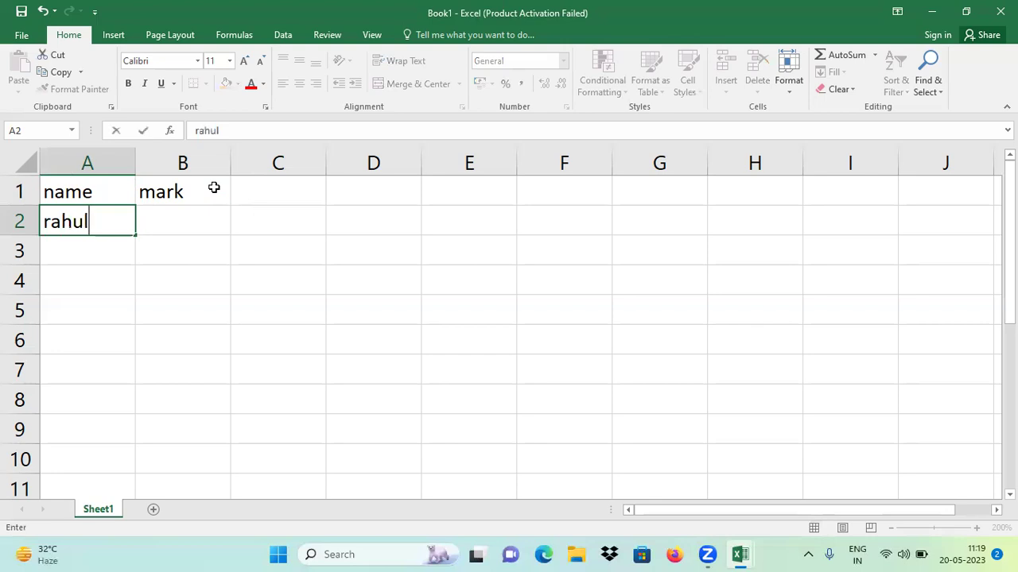
{"action": "key", "text": "Return"}
{"action": "type", "text": "ronak"}
{"action": "key", "text": "Return"}
{"action": "key", "text": "Return"}
{"action": "key", "text": "Up"}
{"action": "type", "text": "rubi"}
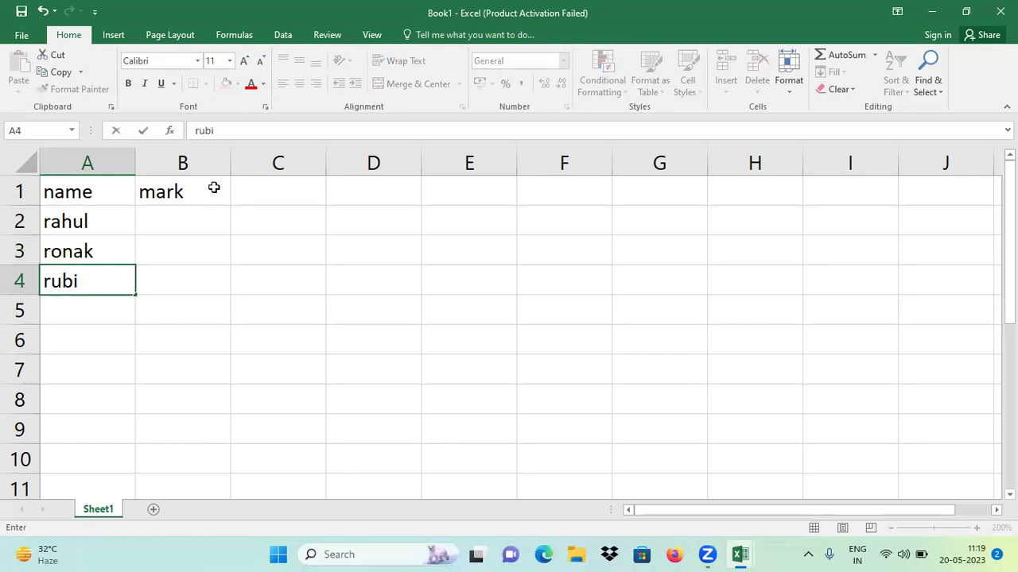
{"action": "key", "text": "Return"}
{"action": "type", "text": "rohit"}
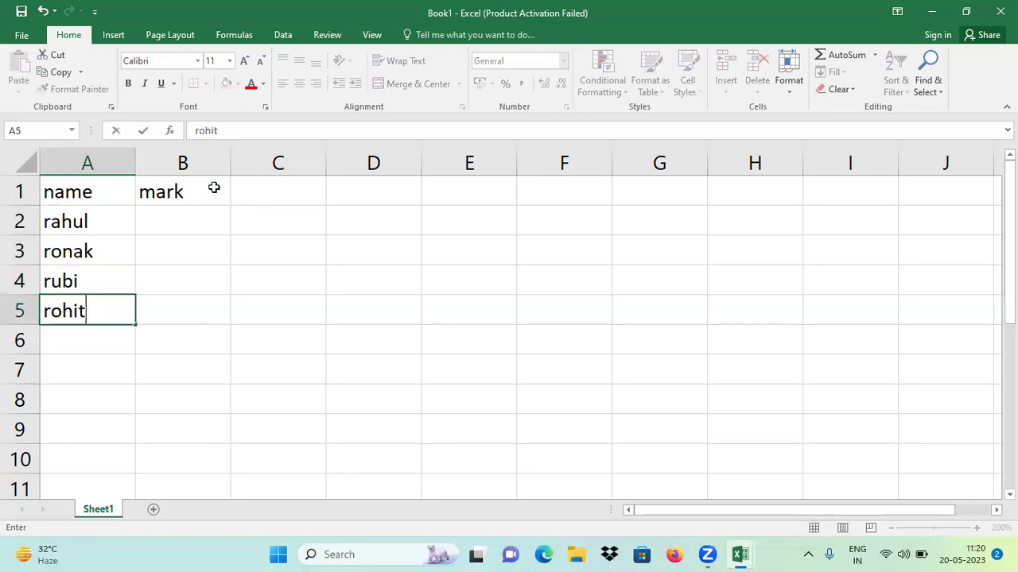
{"action": "key", "text": "Tab"}
Step: Enter the marks 56, 76, 78 and 45 in B2:B5
{"action": "key", "text": "Up"}
{"action": "key", "text": "Up"}
{"action": "key", "text": "Up"}
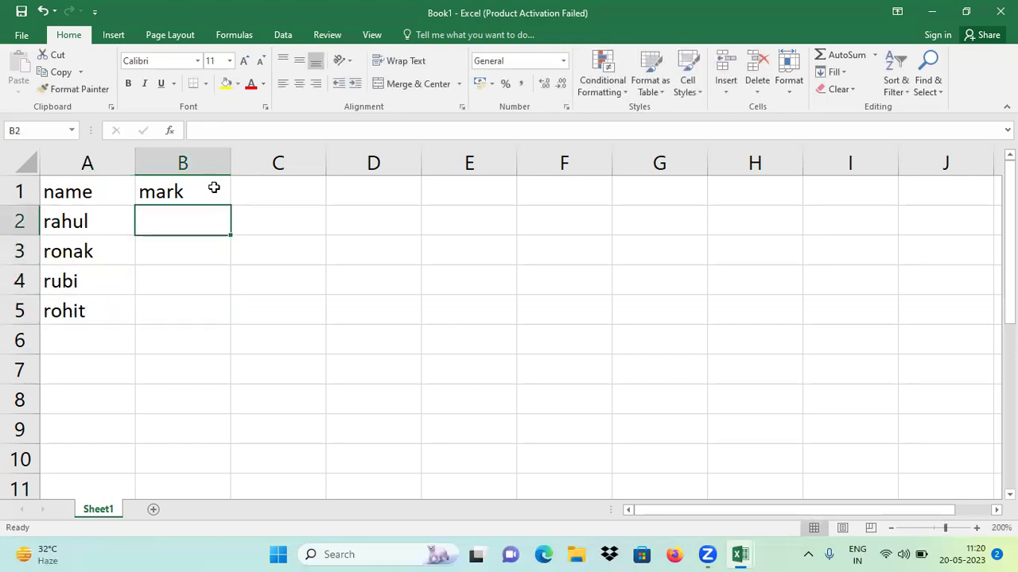
{"action": "type", "text": "56"}
{"action": "key", "text": "Return"}
{"action": "type", "text": "76"}
{"action": "key", "text": "Return"}
{"action": "type", "text": "78"}
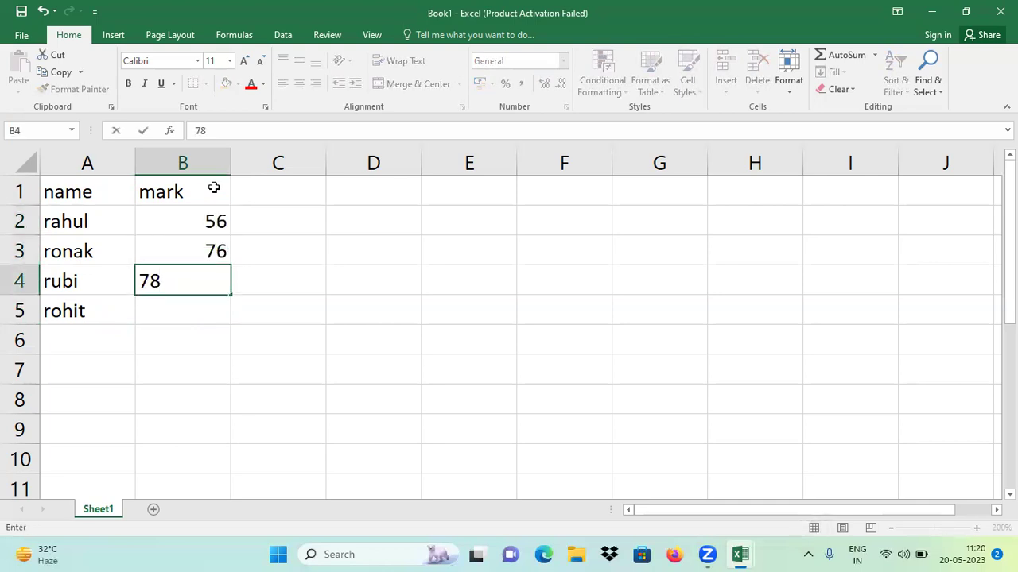
{"action": "key", "text": "Return"}
{"action": "type", "text": "45"}
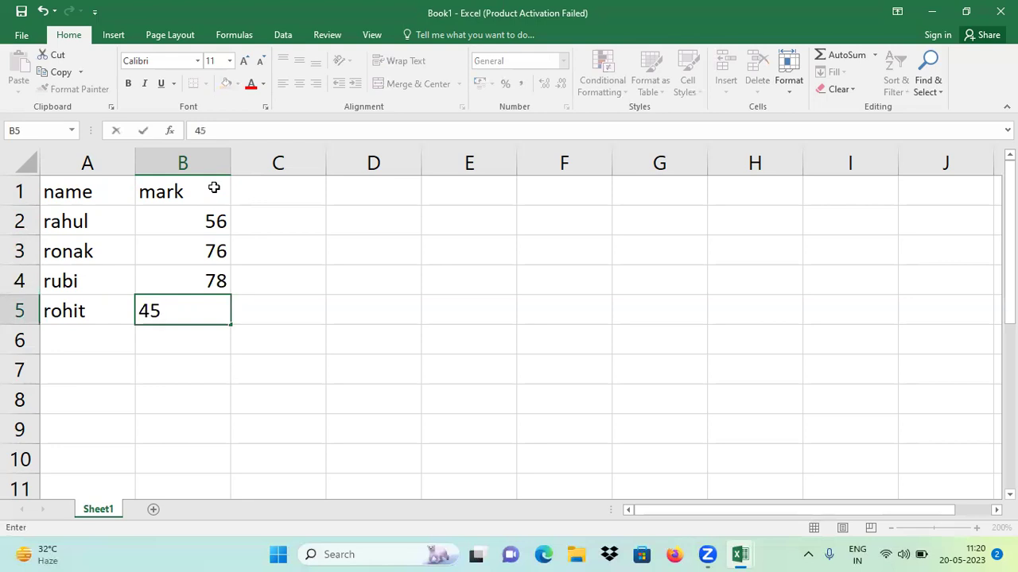
{"action": "key", "text": "Return"}
{"action": "key", "text": "Up"}
{"action": "key", "text": "Up"}
{"action": "key", "text": "Up"}
{"action": "key", "text": "Up"}
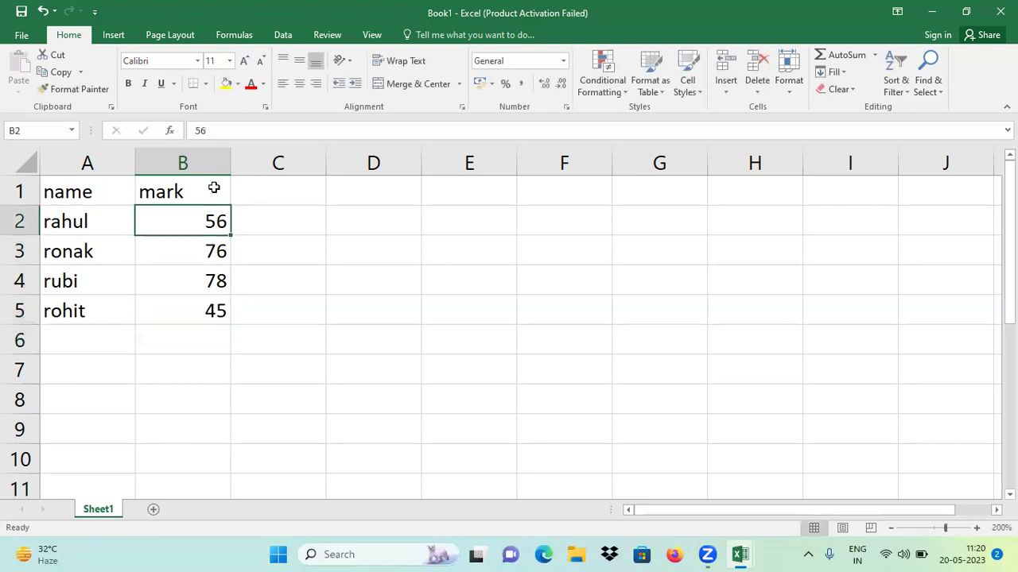
{"action": "key", "text": "Left"}
Step: Select the marks range B2:B11
{"action": "key", "text": "shift+Right"}
{"action": "key", "text": "shift+Right"}
{"action": "key", "text": "shift+Left"}
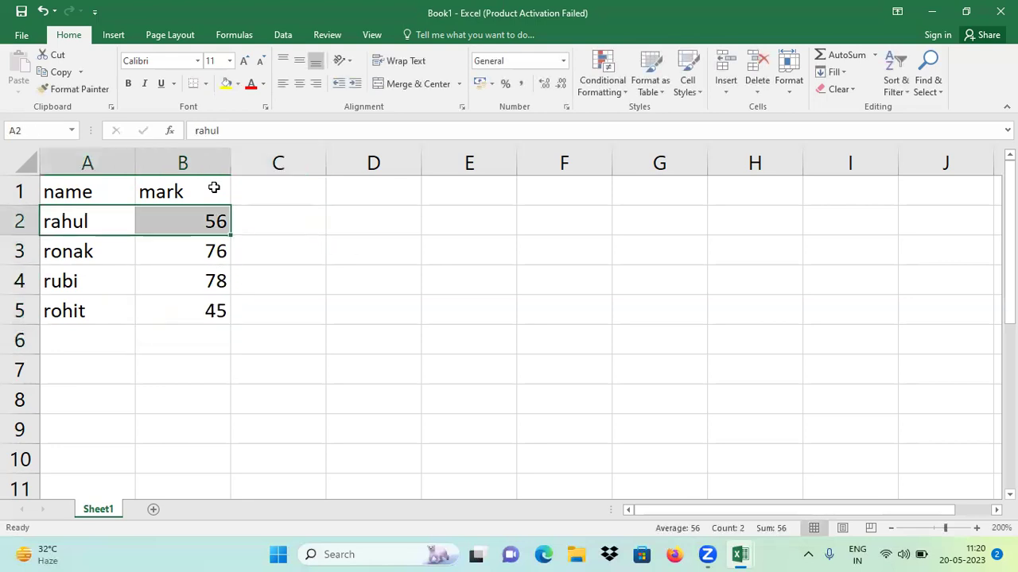
{"action": "key", "text": "Right"}
{"action": "key", "text": "shift+Down"}
{"action": "key", "text": "shift+Down"}
{"action": "key", "text": "shift+Down"}
{"action": "key", "text": "shift+Down"}
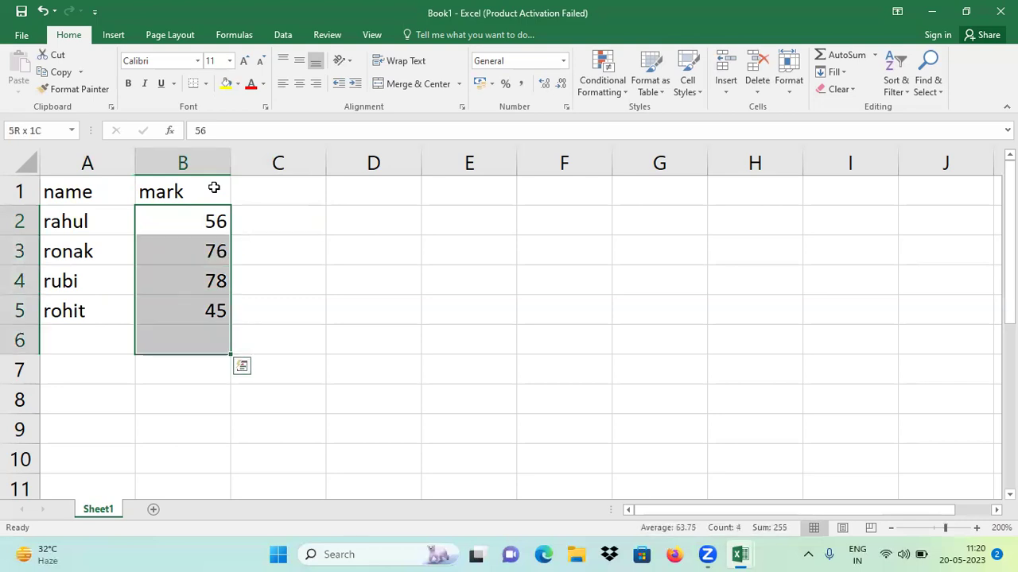
{"action": "key", "text": "shift+Down"}
{"action": "key", "text": "shift+Down"}
{"action": "key", "text": "shift+Down"}
{"action": "key", "text": "shift+Down"}
{"action": "key", "text": "shift+Down"}
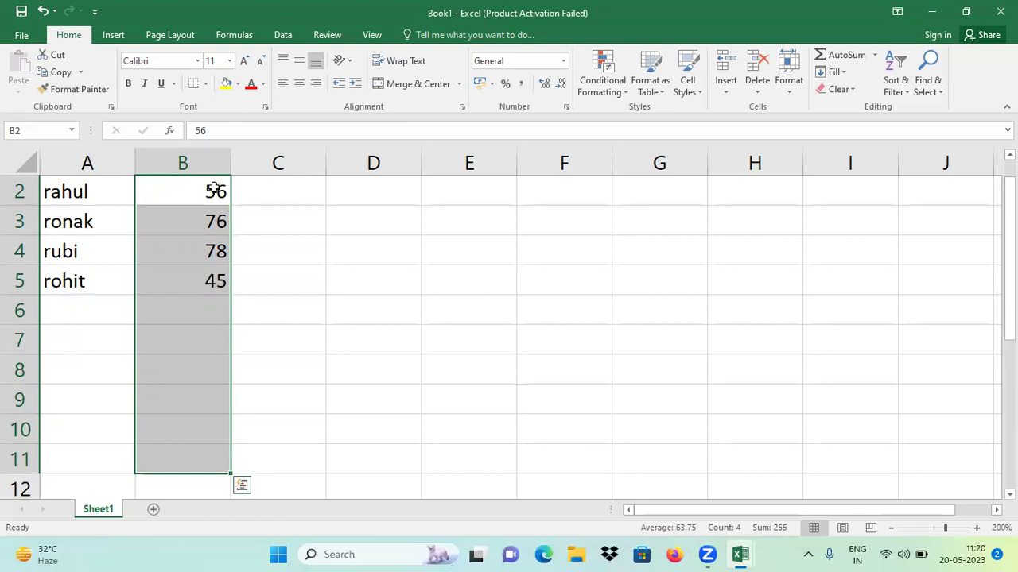
Step: Move across the View and Review ribbon tabs to the Data tab
{"action": "left_click", "coordinate": [370, 36]}
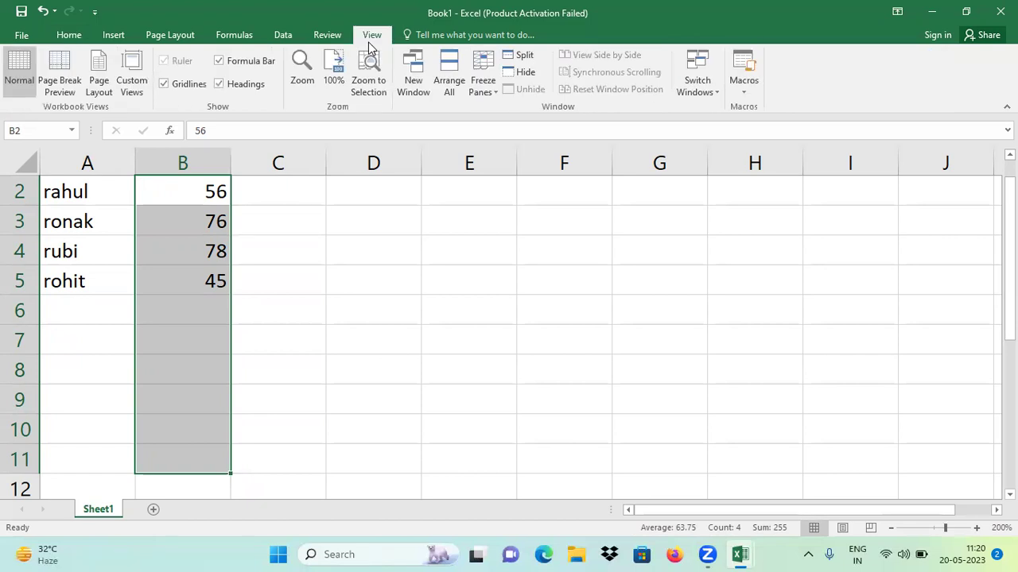
{"action": "left_click", "coordinate": [330, 40]}
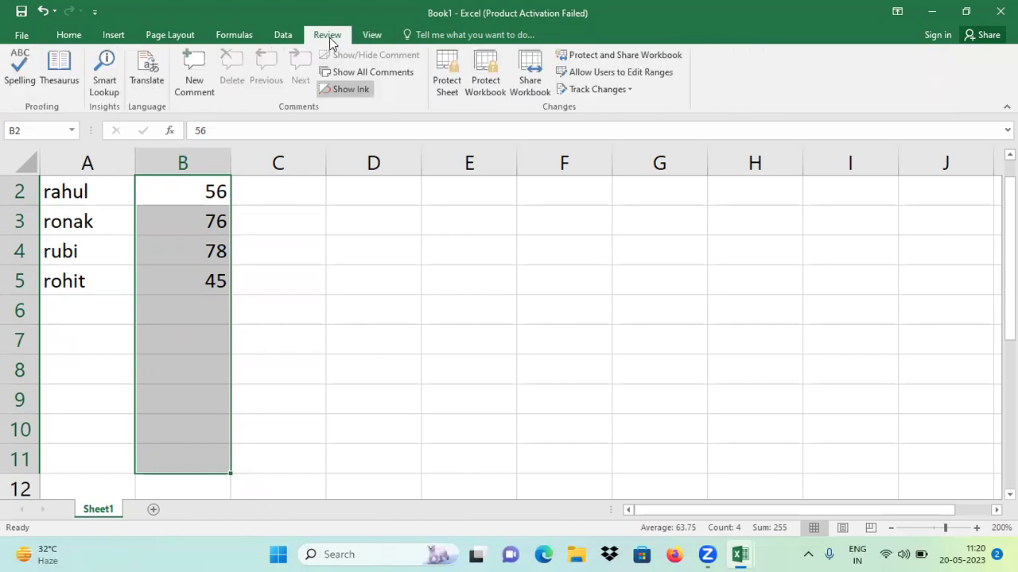
{"action": "left_click", "coordinate": [286, 35]}
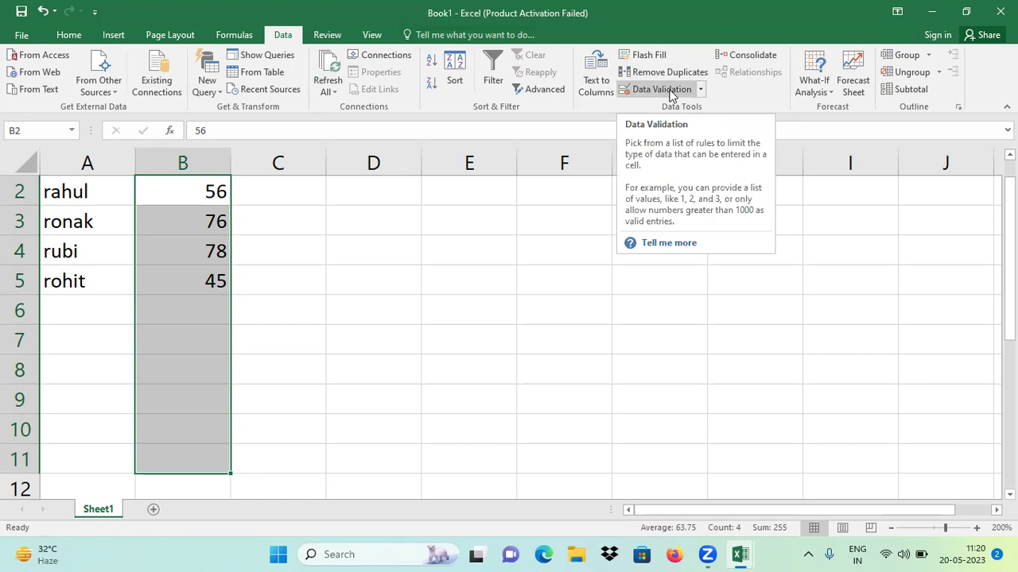
Step: Apply a Data Validation rule to B2:B11 allowing whole numbers from minimum 0 to maximum 80
{"action": "left_click", "coordinate": [671, 90]}
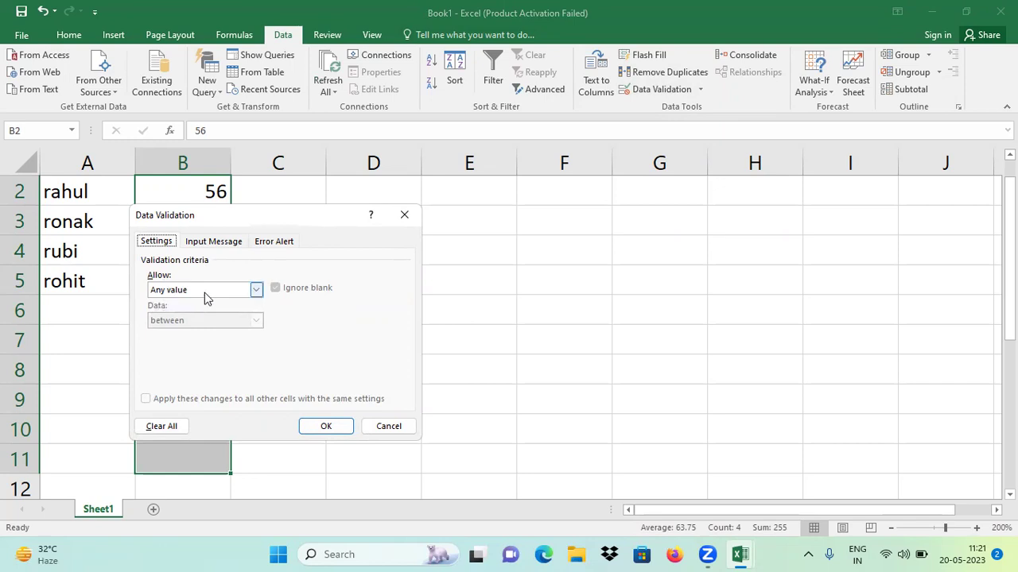
{"action": "left_click", "coordinate": [255, 291]}
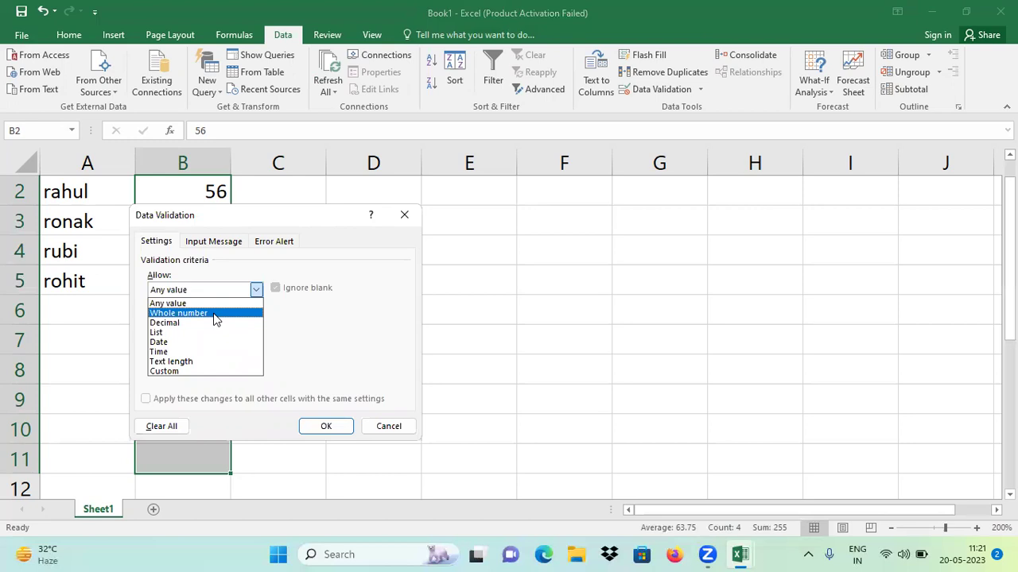
{"action": "left_click", "coordinate": [213, 313]}
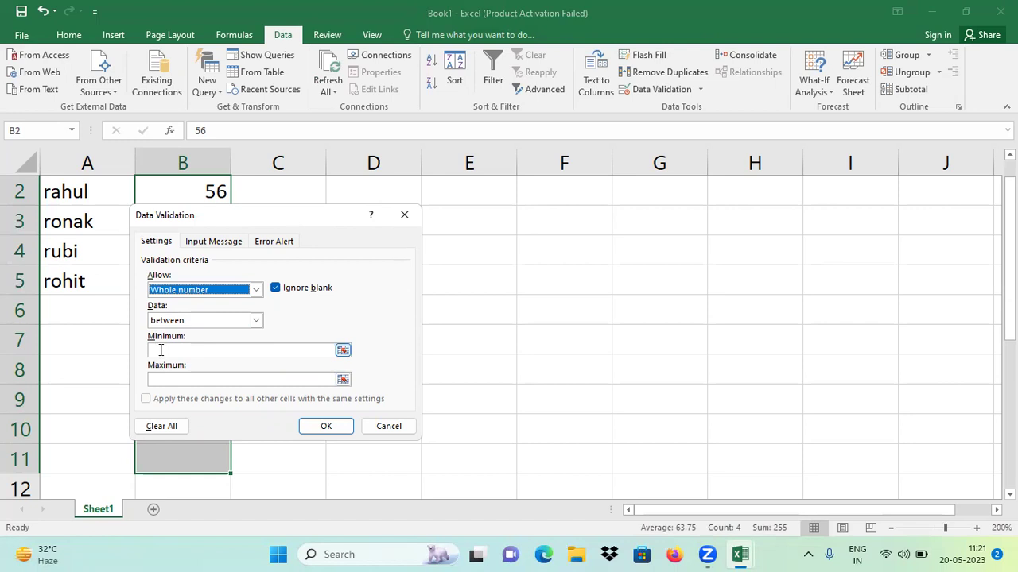
{"action": "left_click", "coordinate": [161, 350]}
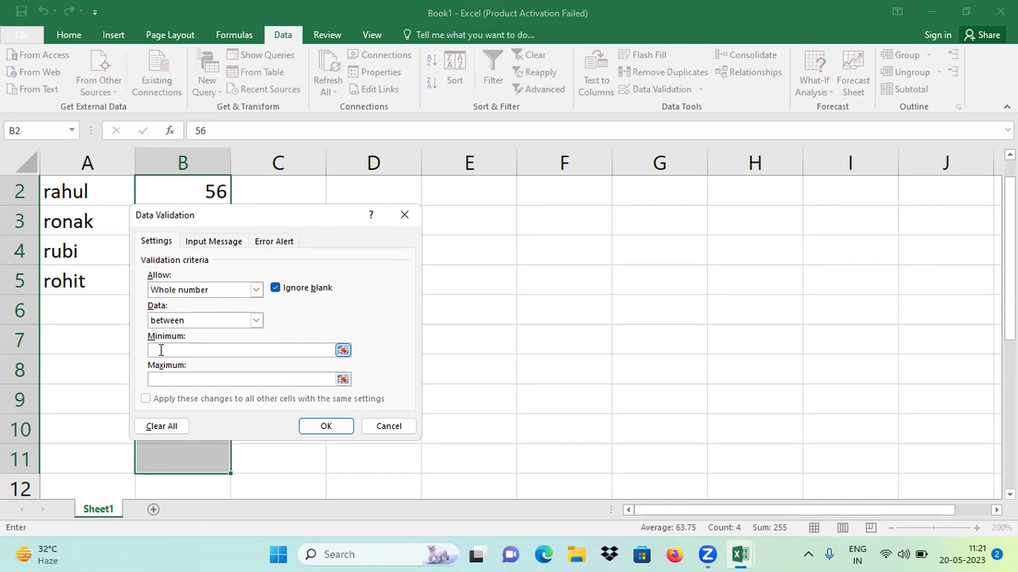
{"action": "type", "text": "0"}
{"action": "left_click", "coordinate": [162, 384]}
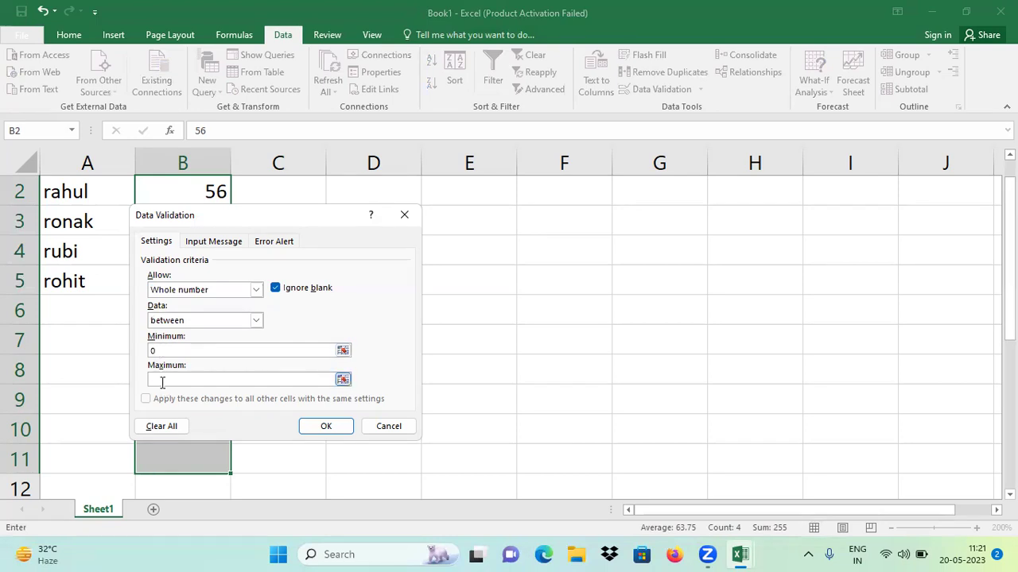
{"action": "type", "text": "80"}
{"action": "left_click", "coordinate": [325, 428]}
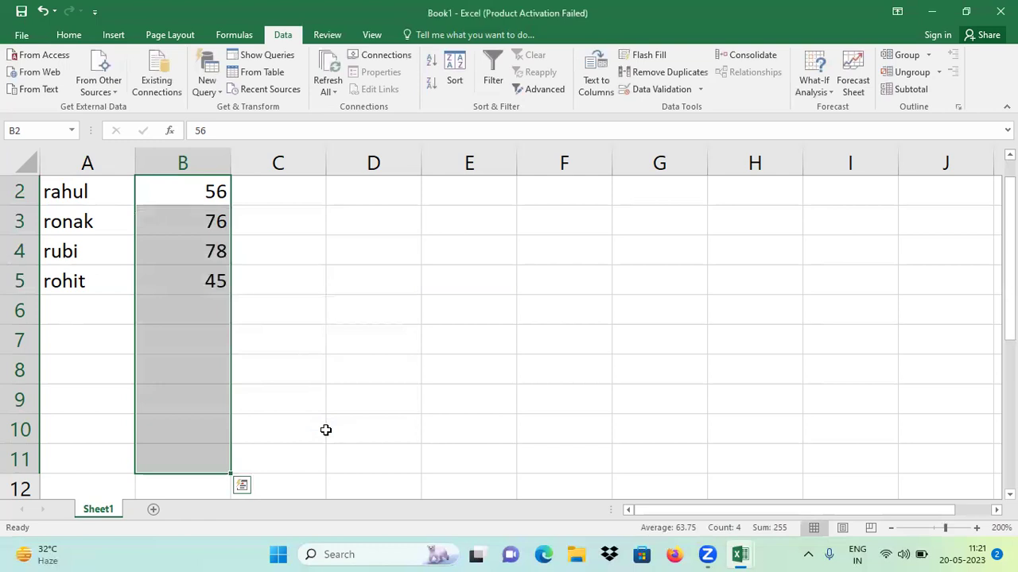
Step: Enter a fifth student's name in A6 and try the out-of-range mark 81
{"action": "left_click", "coordinate": [293, 365]}
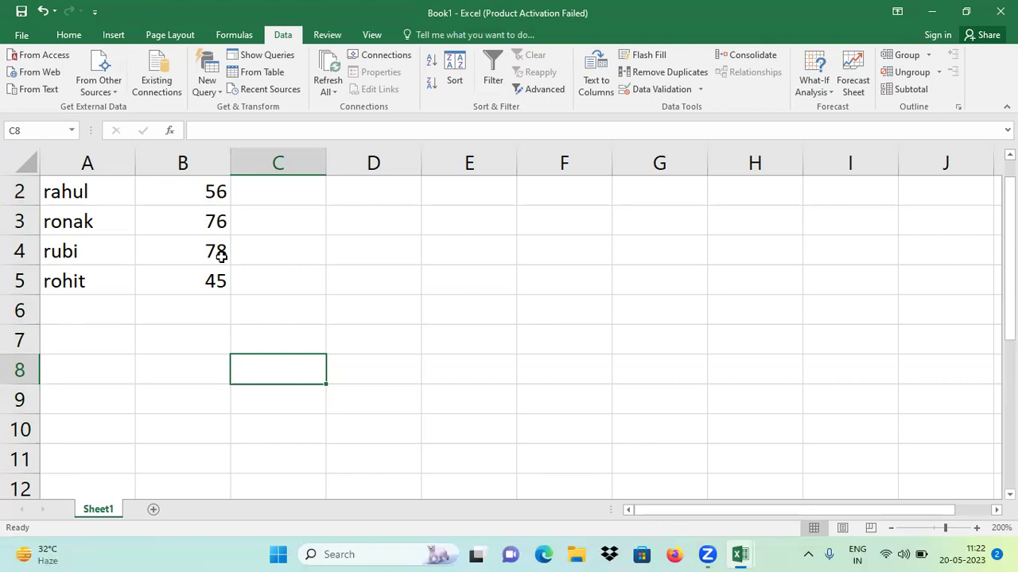
{"action": "left_click", "coordinate": [120, 302]}
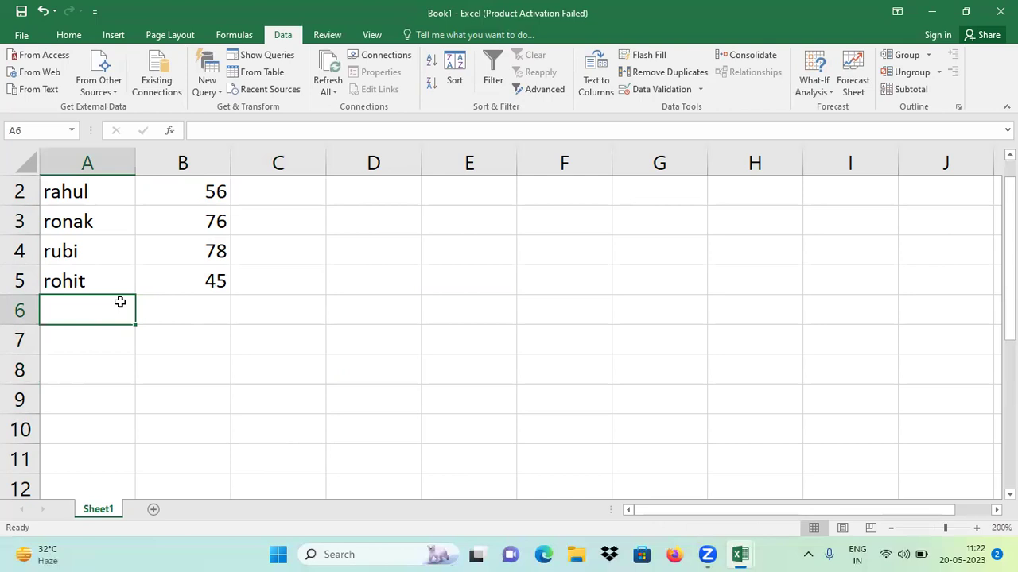
{"action": "type", "text": "ronit"}
{"action": "key", "text": "Tab"}
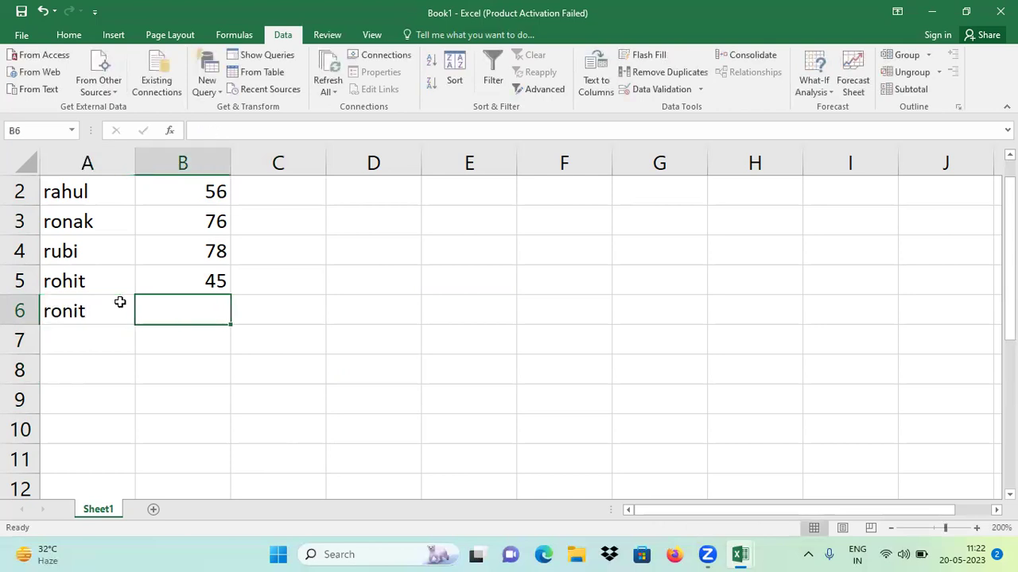
{"action": "type", "text": "81"}
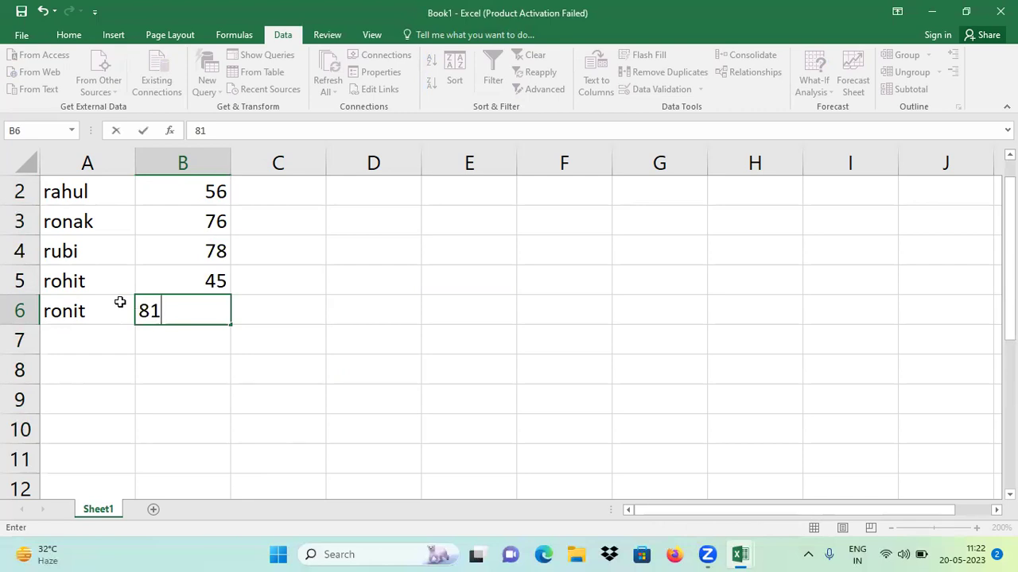
{"action": "key", "text": "Return"}
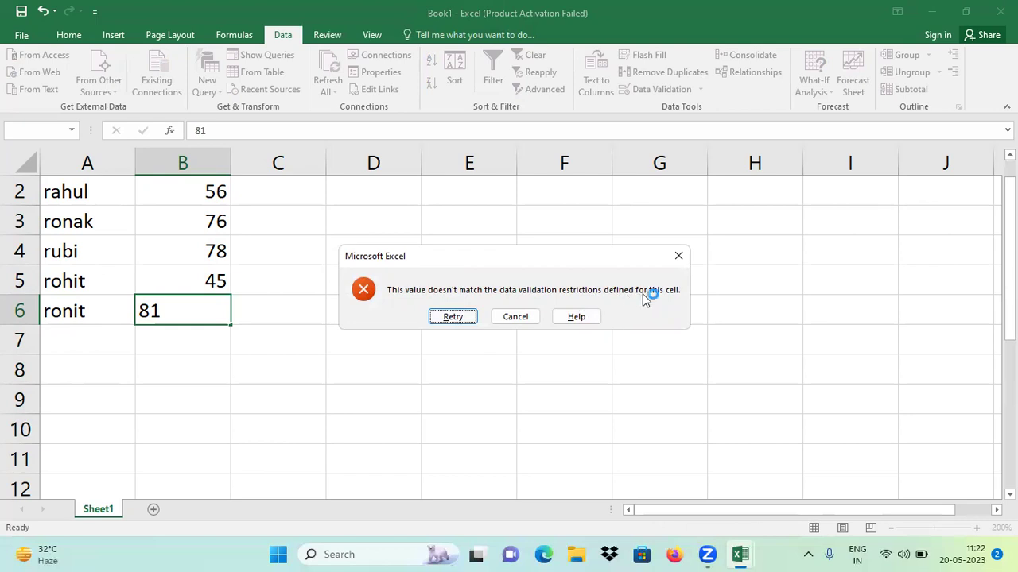
Step: Retry after the validation error and correct the mark to 80
{"action": "left_click", "coordinate": [452, 317]}
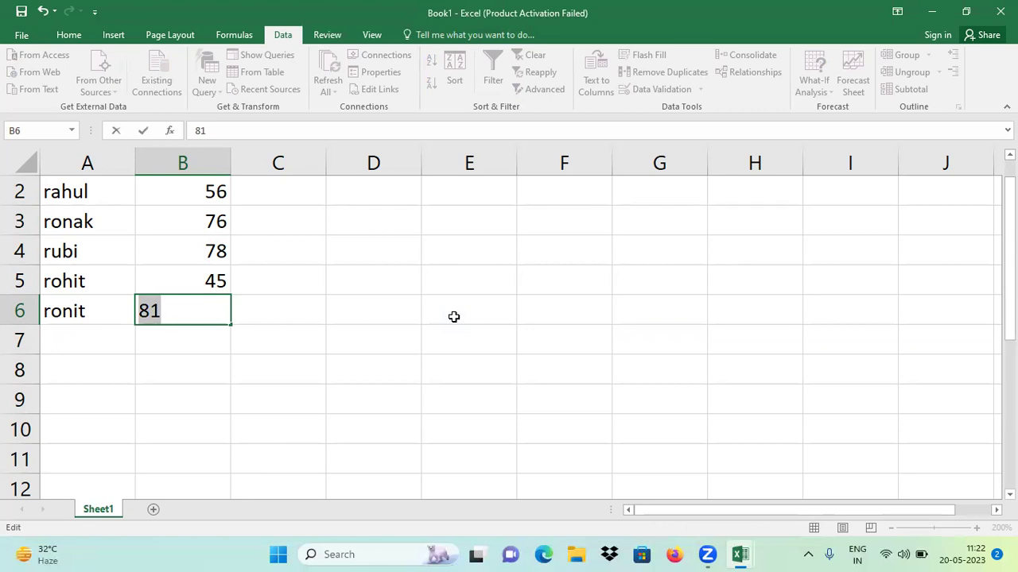
{"action": "key", "text": "Right"}
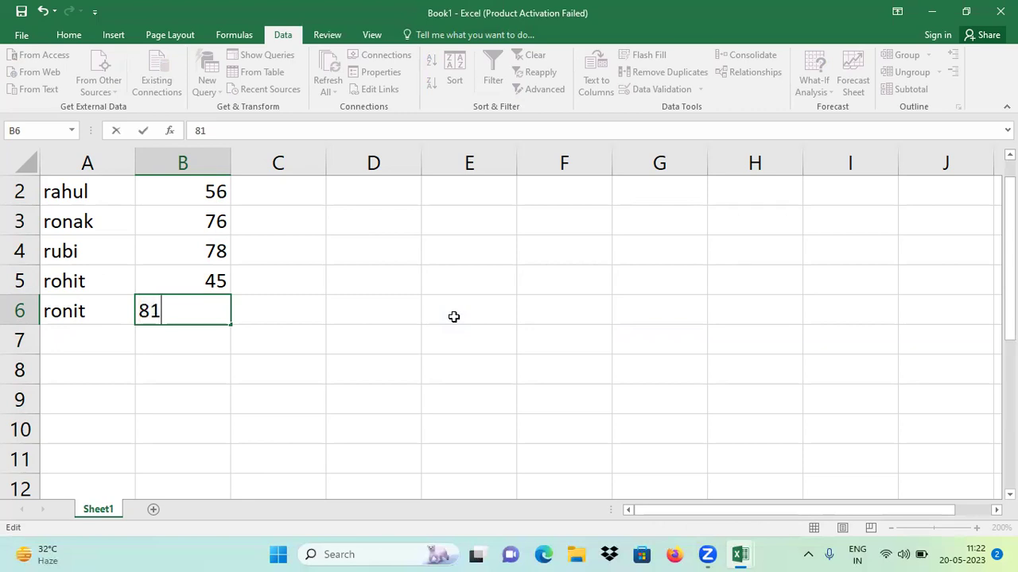
{"action": "key", "text": "BackSpace"}
{"action": "type", "text": "0"}
{"action": "key", "text": "Return"}
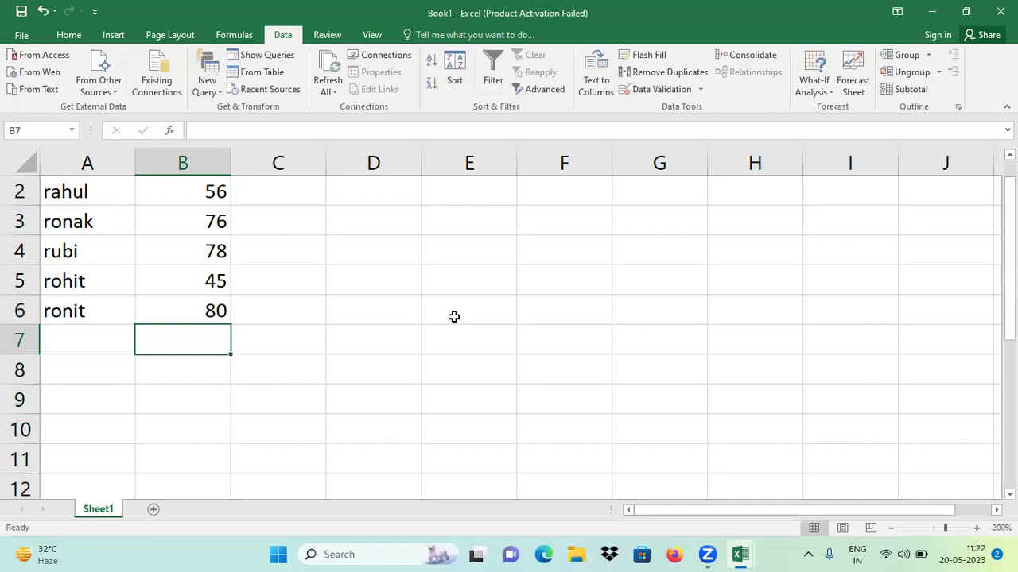
{"action": "key", "text": "Left"}
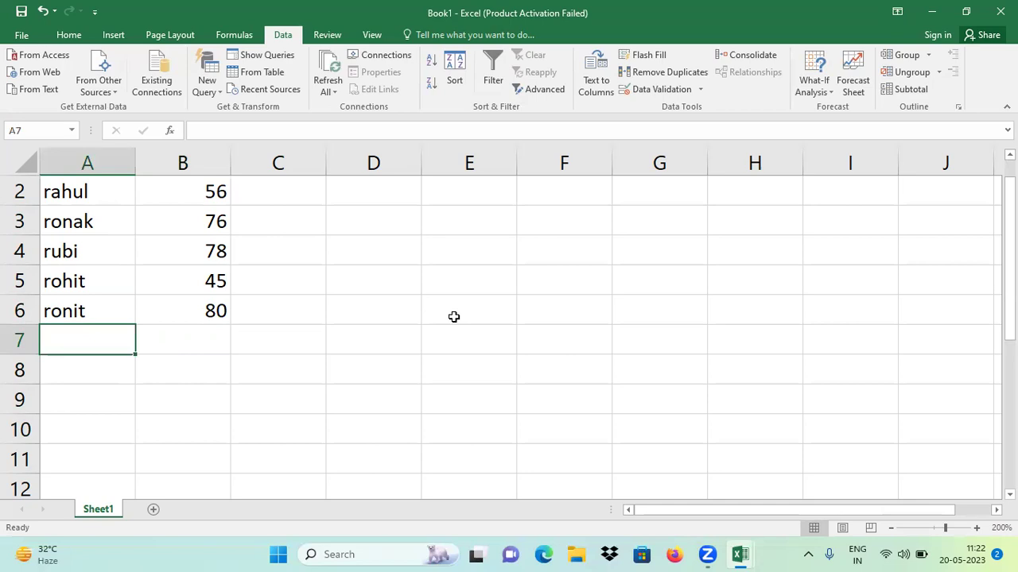
Step: Enter a sixth student's name in A7 and try the out-of-range mark 95
{"action": "type", "text": "ramu"}
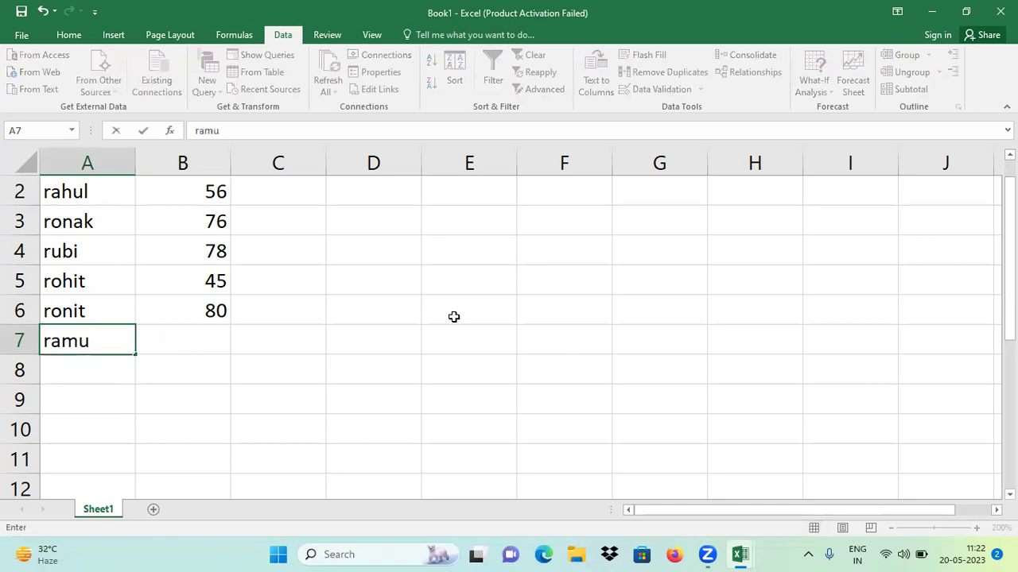
{"action": "key", "text": "Tab"}
{"action": "type", "text": "9"}
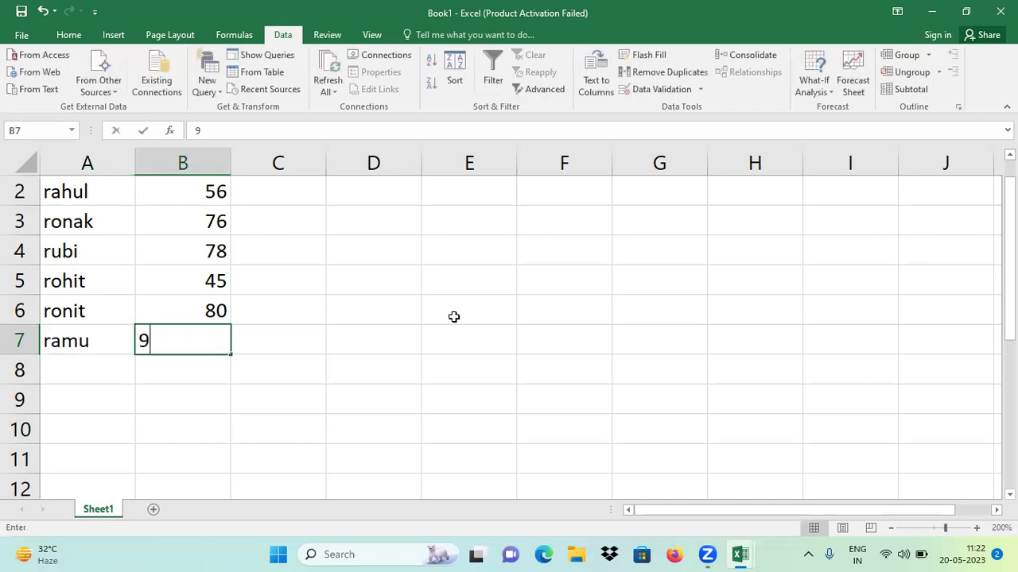
{"action": "type", "text": "5"}
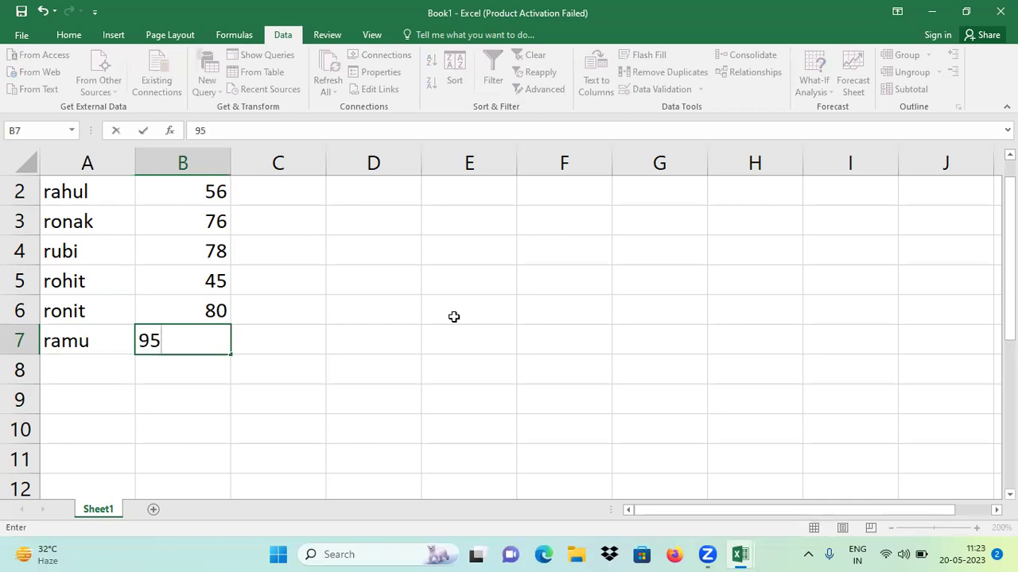
{"action": "left_click", "coordinate": [453, 317]}
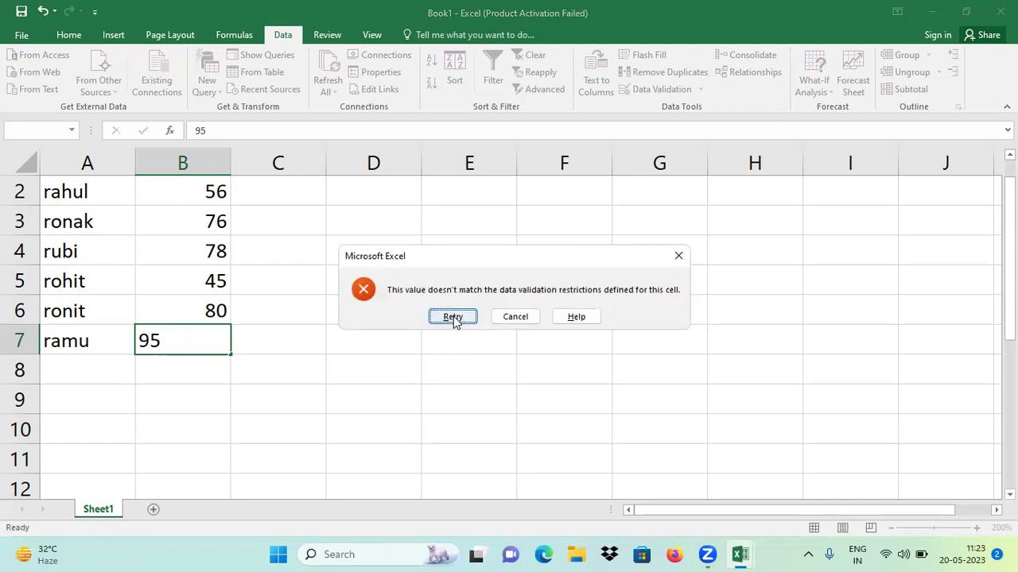
Step: Retry after the validation error and replace the mark with 59
{"action": "left_click", "coordinate": [453, 316]}
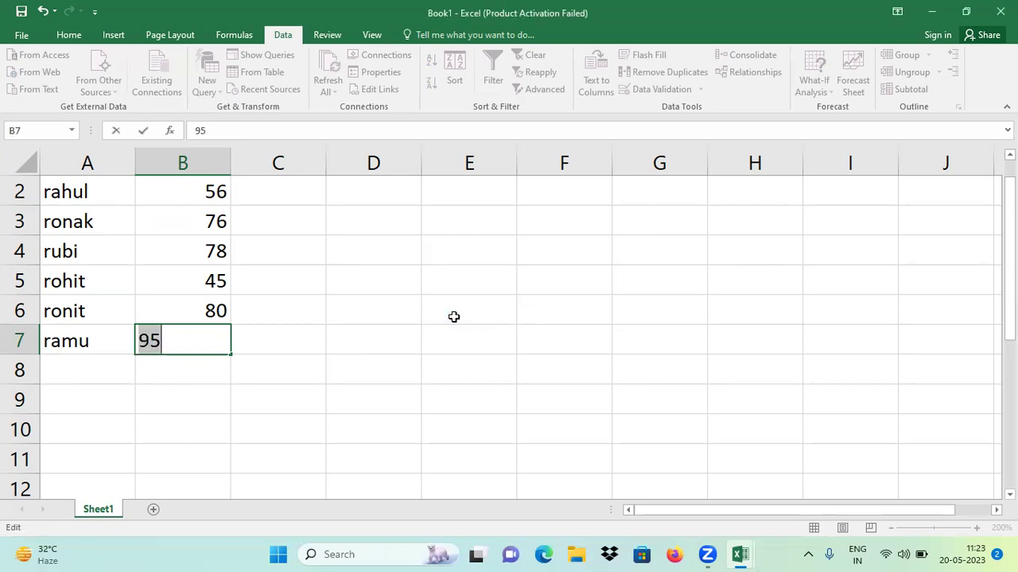
{"action": "key", "text": "BackSpace"}
{"action": "type", "text": "59"}
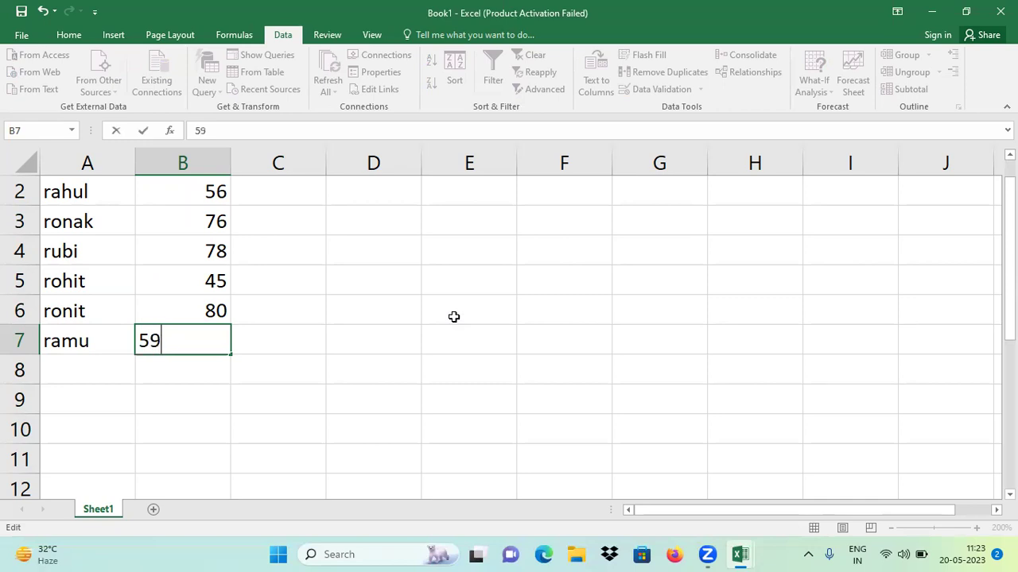
{"action": "key", "text": "Return"}
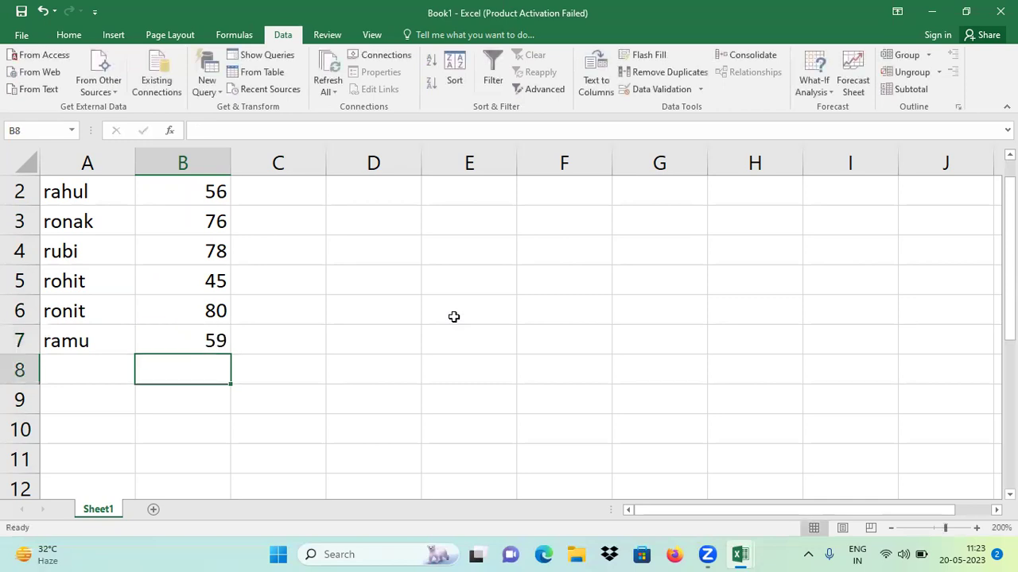
{"action": "key", "text": "Left"}
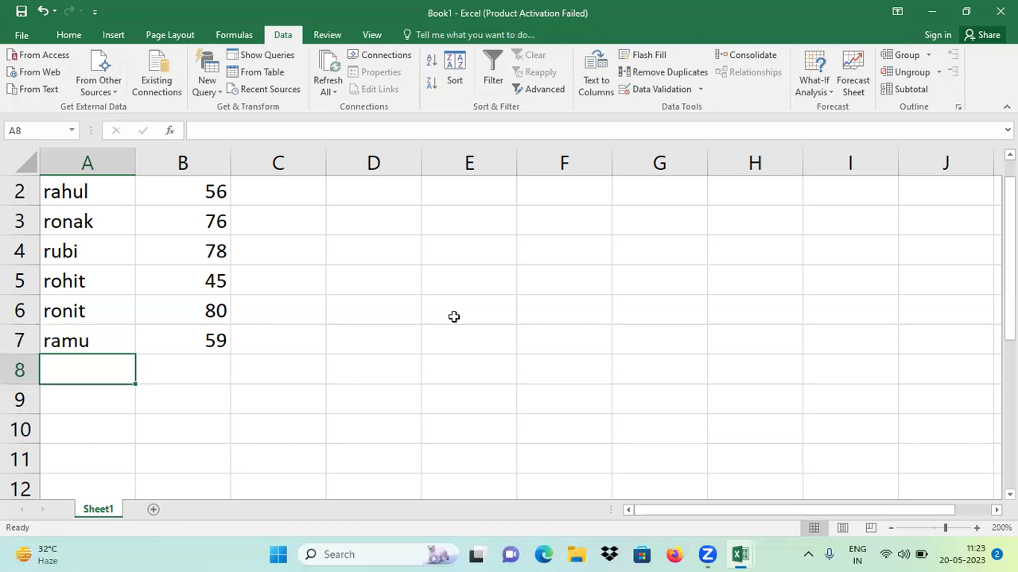
Step: Enter a seventh student's name in A8 and try the negative mark -56
{"action": "type", "text": "rakesh"}
{"action": "key", "text": "Tab"}
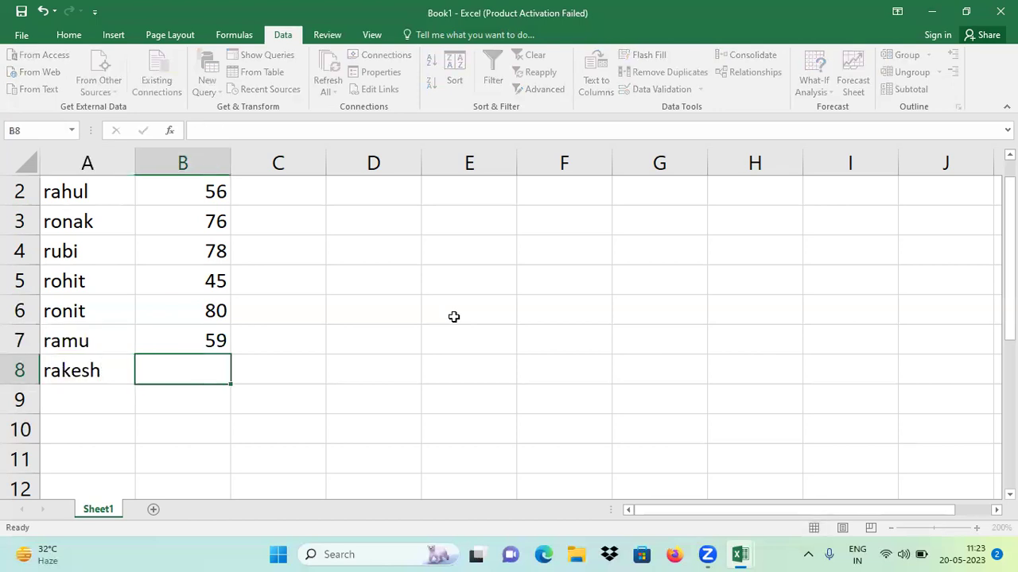
{"action": "type", "text": "-56"}
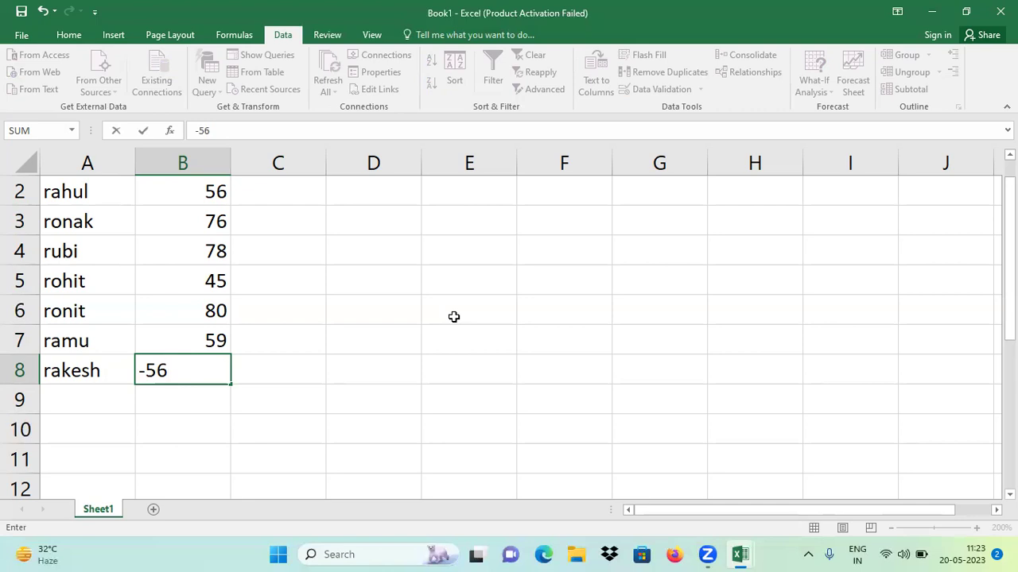
{"action": "key", "text": "Return"}
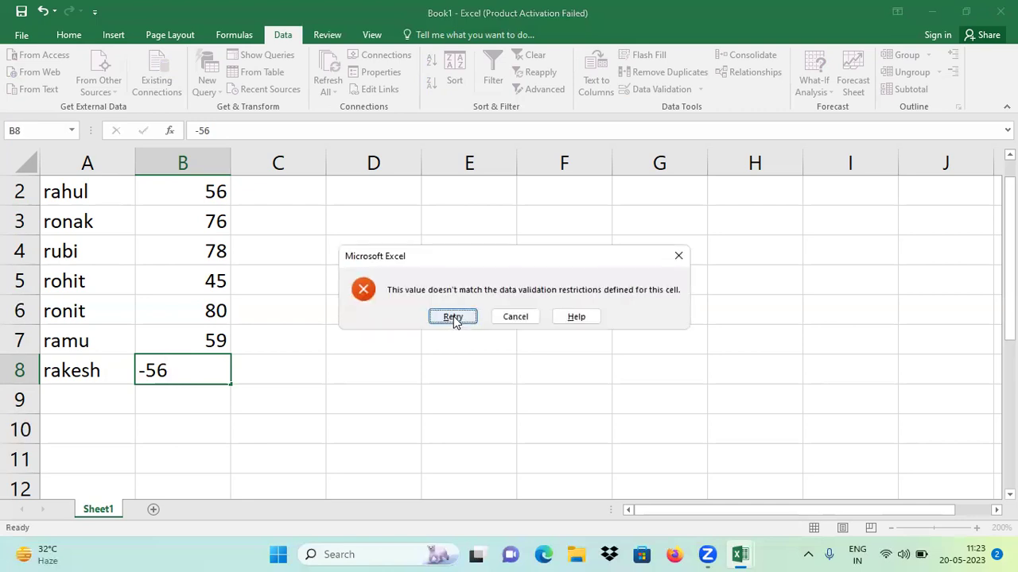
Step: Retry after the validation error and remove the minus sign to leave 56
{"action": "left_click", "coordinate": [453, 317]}
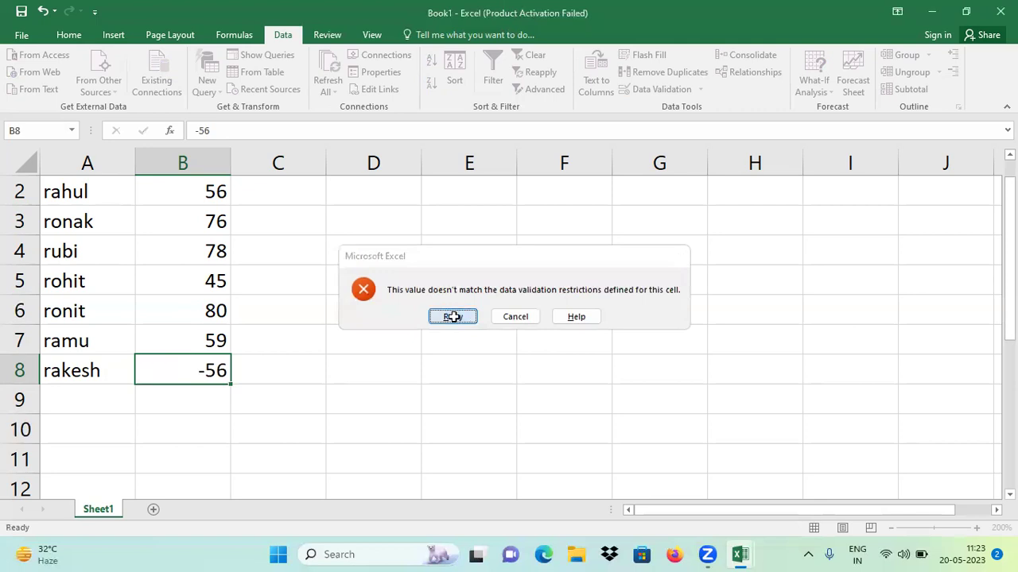
{"action": "left_click", "coordinate": [146, 375]}
{"action": "key", "text": "BackSpace"}
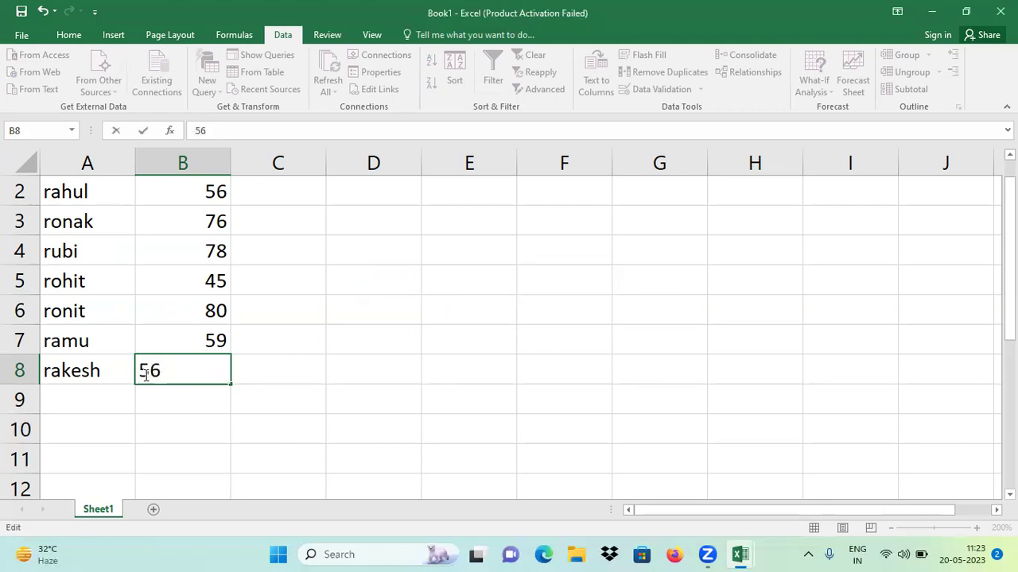
{"action": "left_click", "coordinate": [176, 397]}
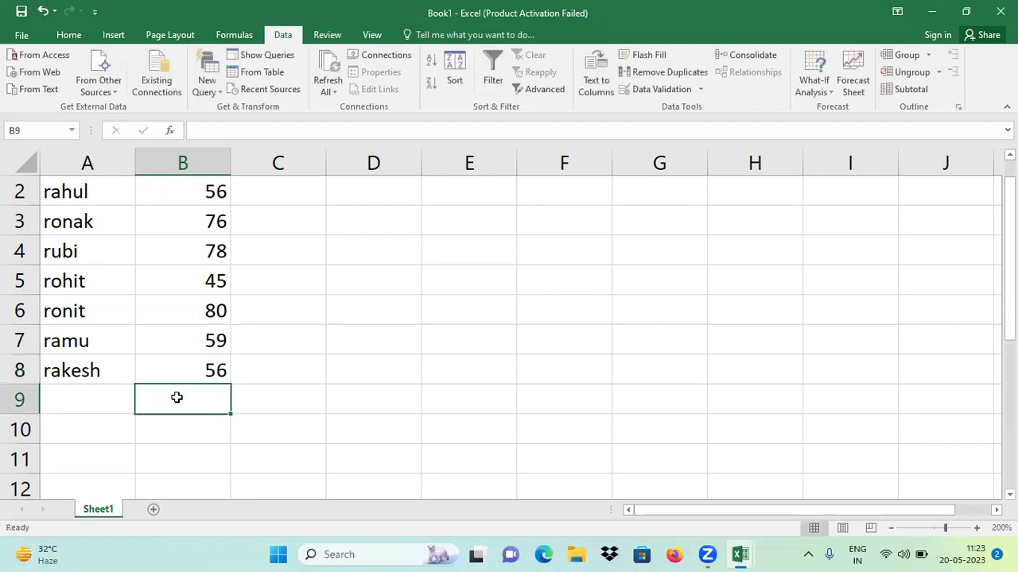